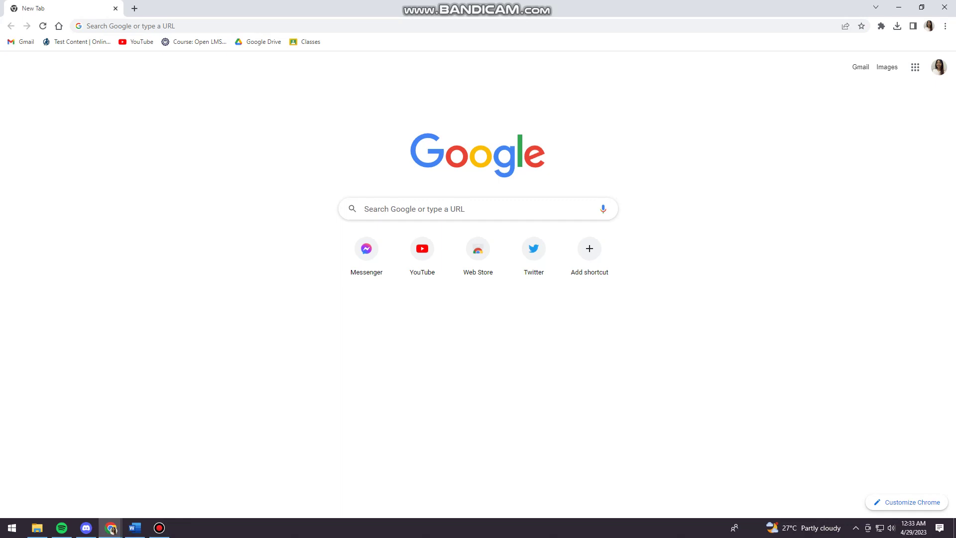
Go to roblox.com in Chrome via the address bar
click(430, 25)
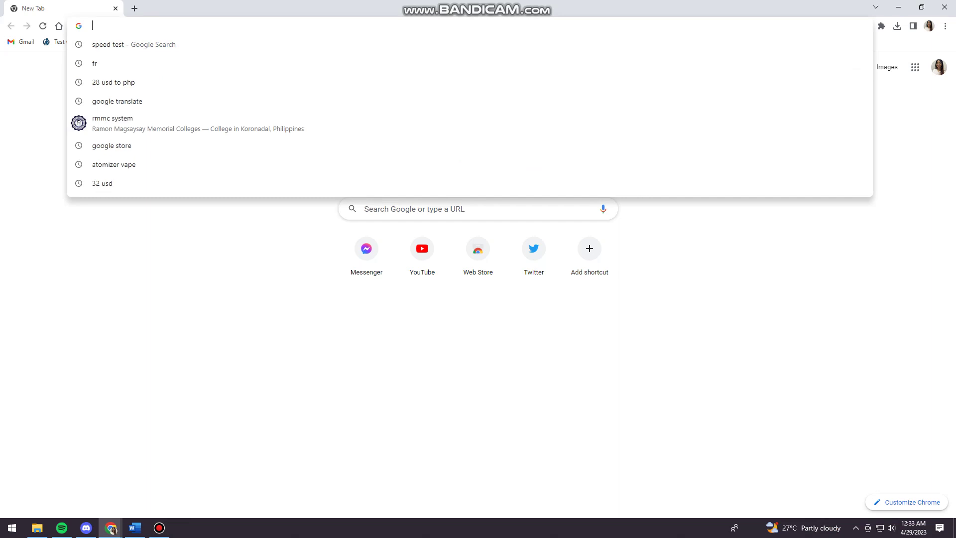
text(r)
key(Return)
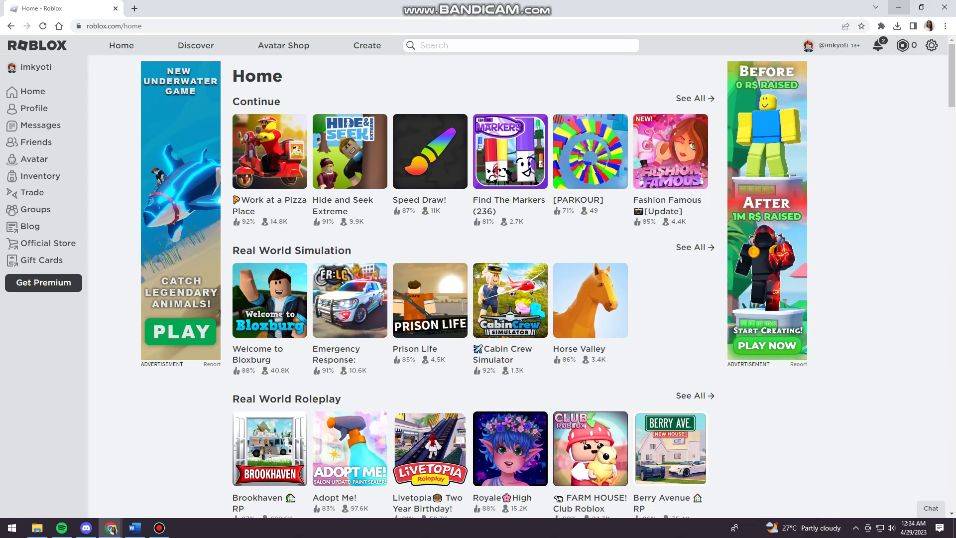
Minimize Chrome, refresh the desktop, and launch Microsoft Store from Windows search
click(877, 7)
right_click(602, 140)
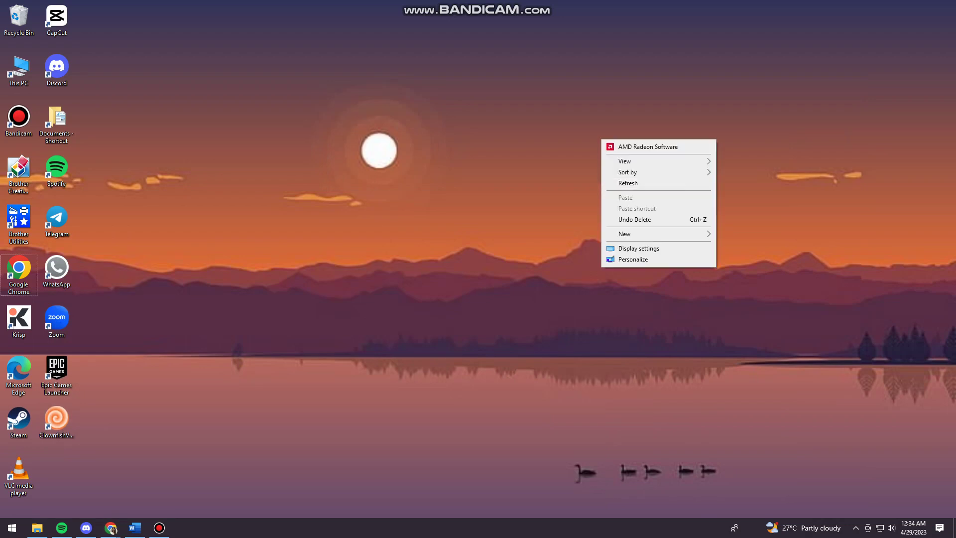
click(628, 183)
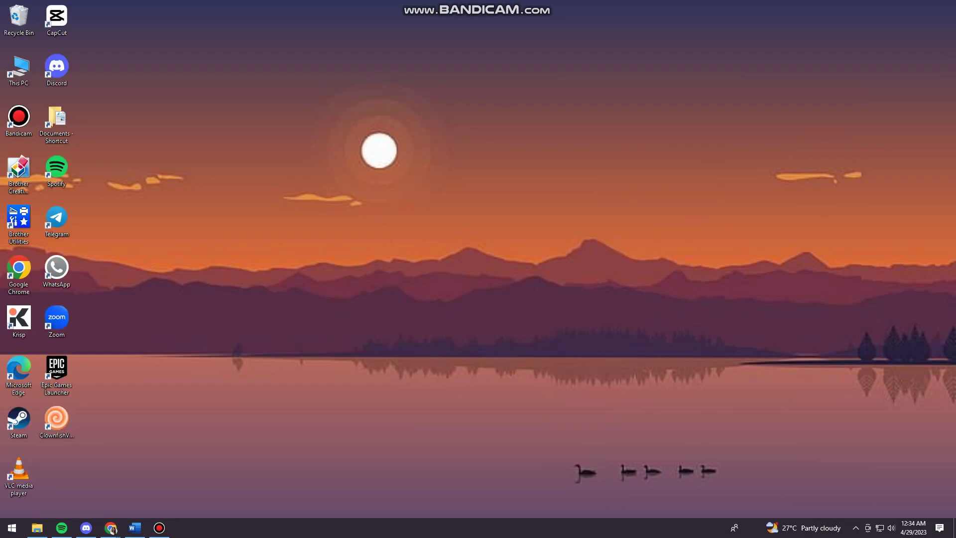
key(super)
text(mic)
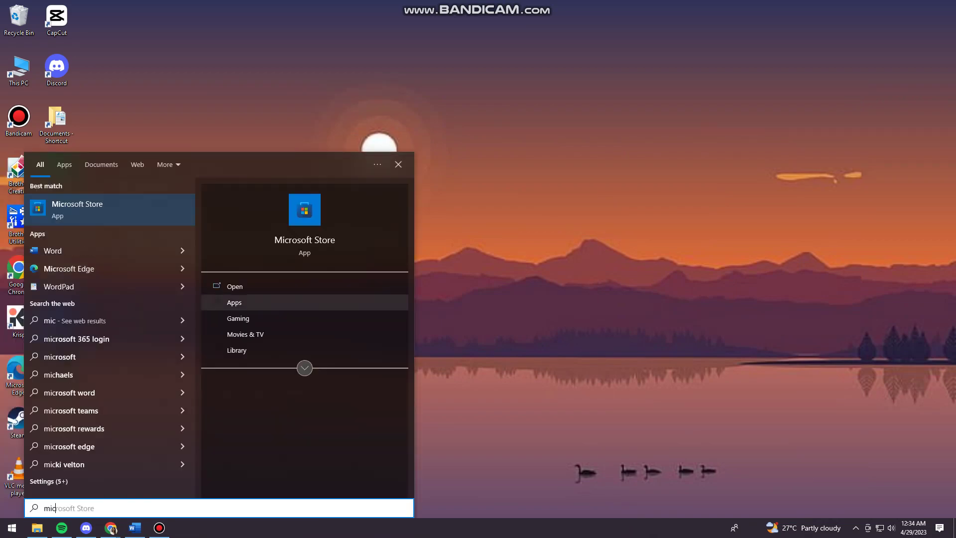
key(Return)
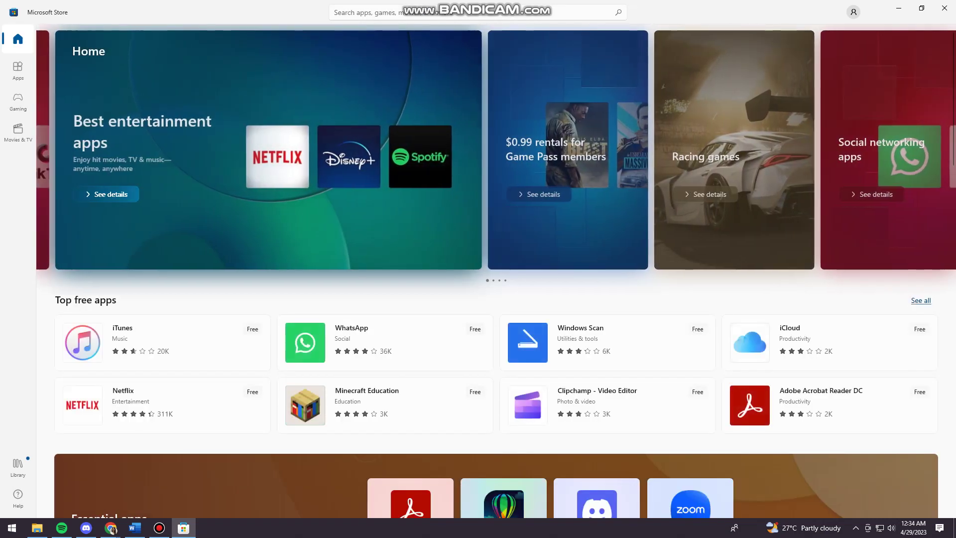
Search the Store for Roblox, briefly bring up the Roblox website, then minimize Chrome
key(ctrl+f)
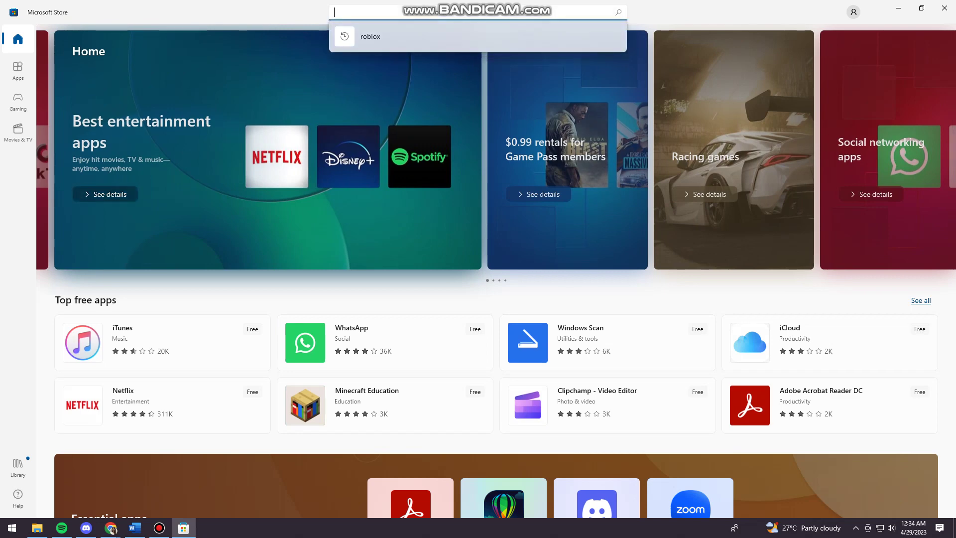
text(roblox)
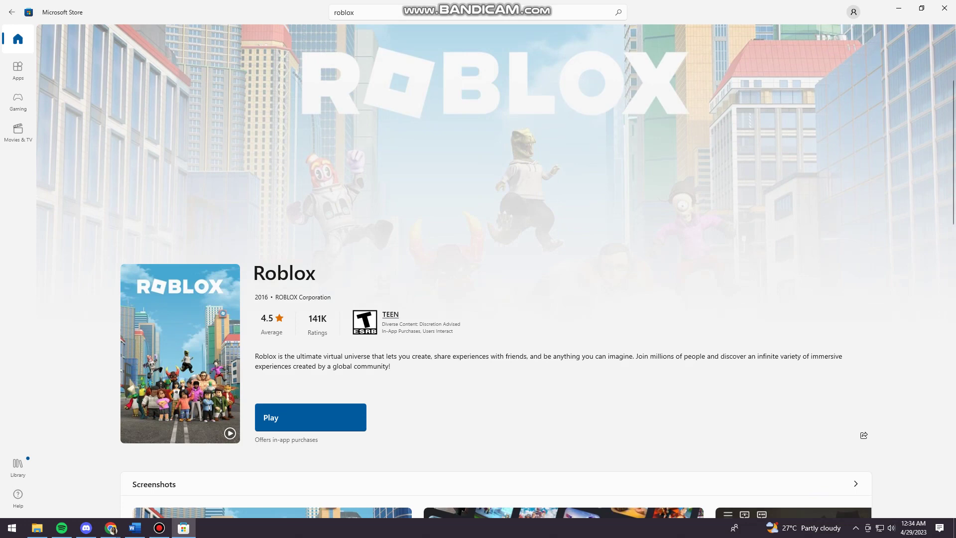
click(57, 487)
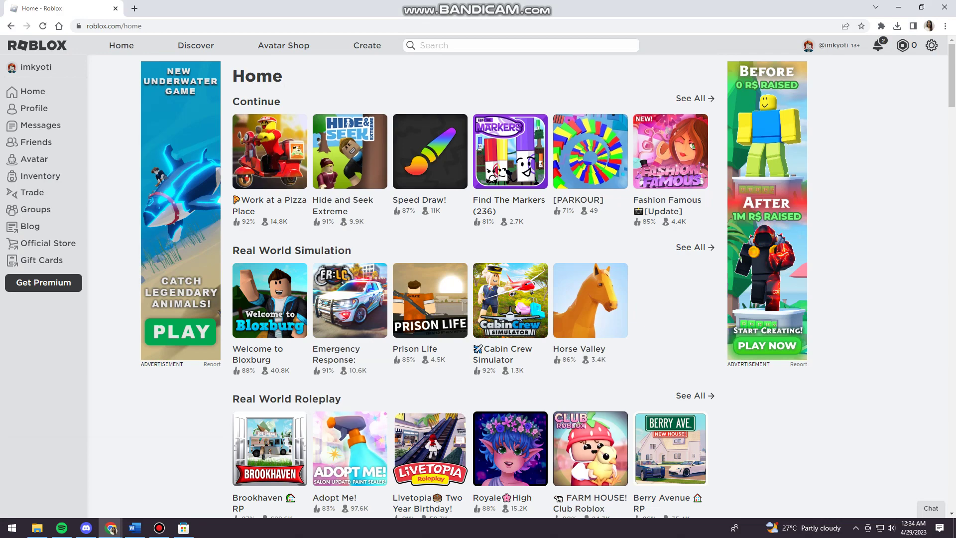
click(877, 7)
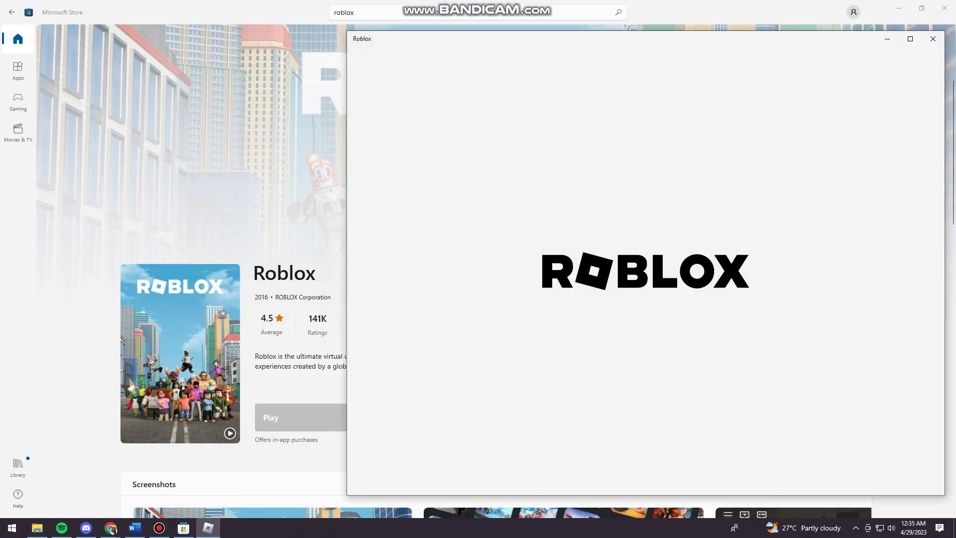
Launch the Roblox app, move it left, confirm the ms-gamingoverlay prompt, and close Microsoft Store
click(899, 8)
mouse_move(828, 44)
mouse_down()
mouse_move(639, 33)
mouse_move(651, 54)
mouse_up()
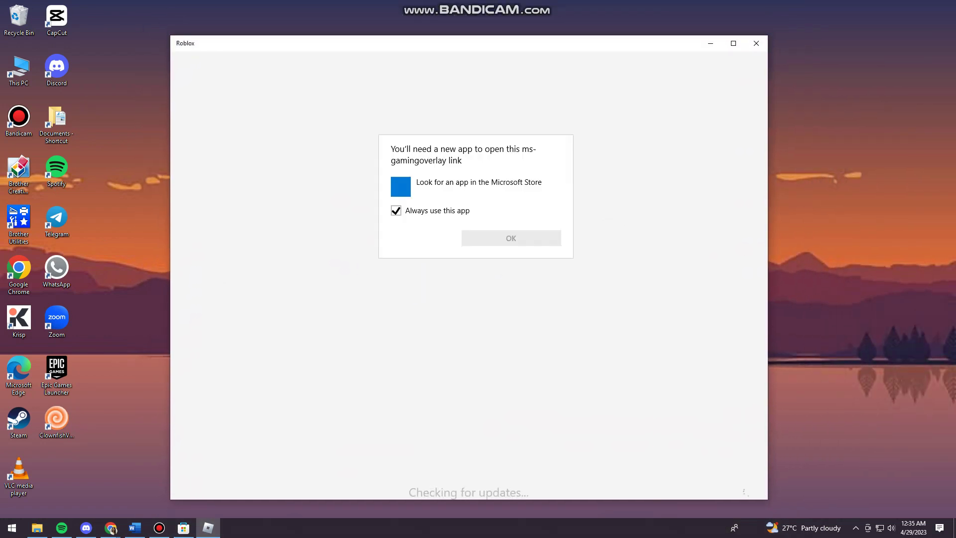
key(Down)
key(Return)
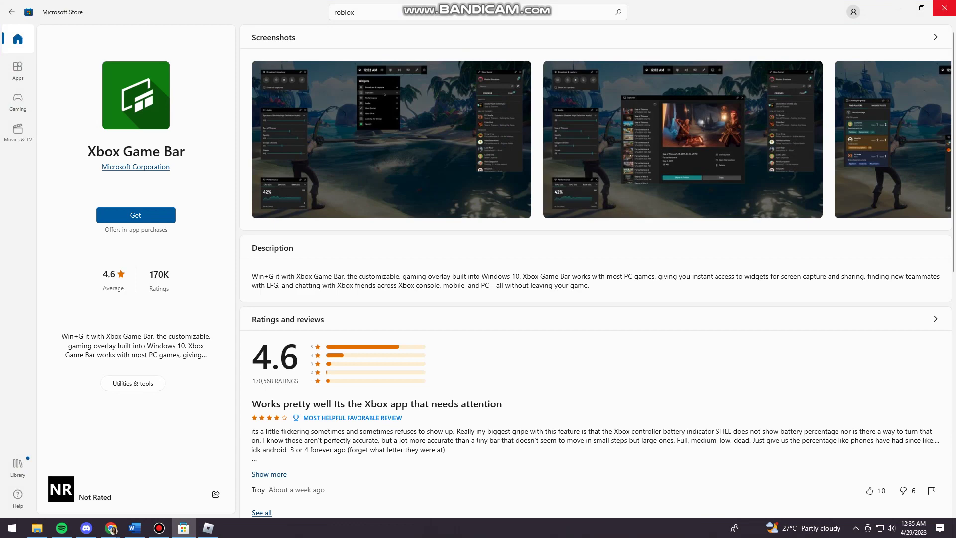
click(939, 8)
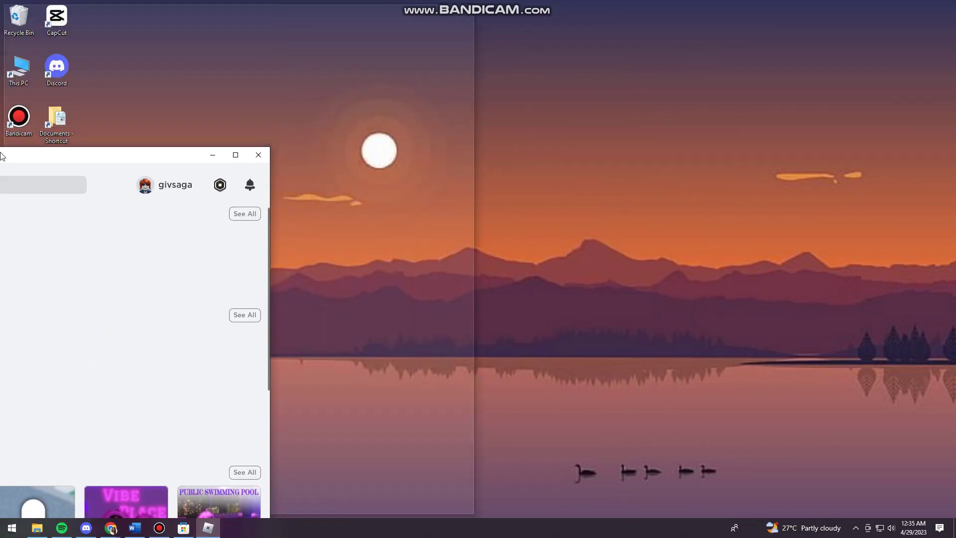
Snap the Roblox app to the left half and Chrome to the right half
drag(472, 58, 0, 157)
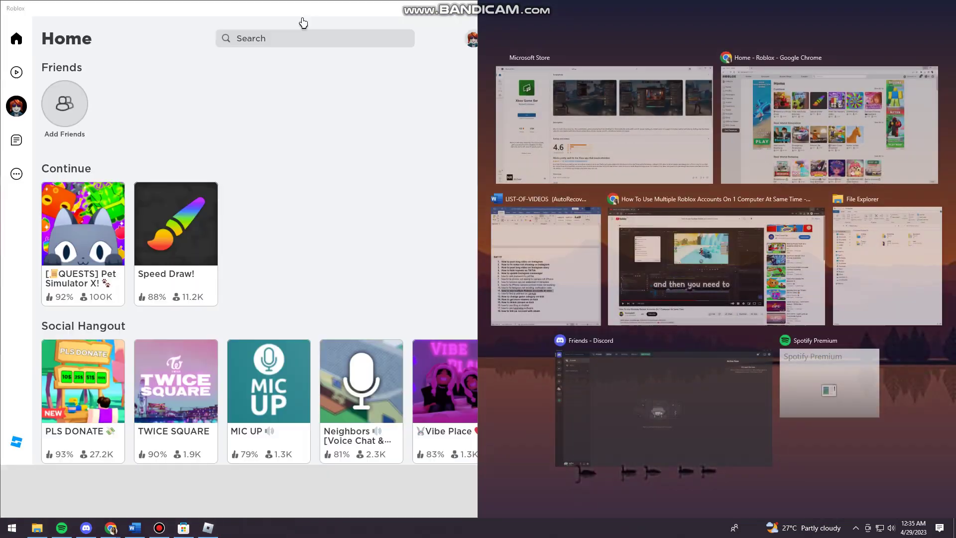
key(Right)
key(Right)
key(Return)
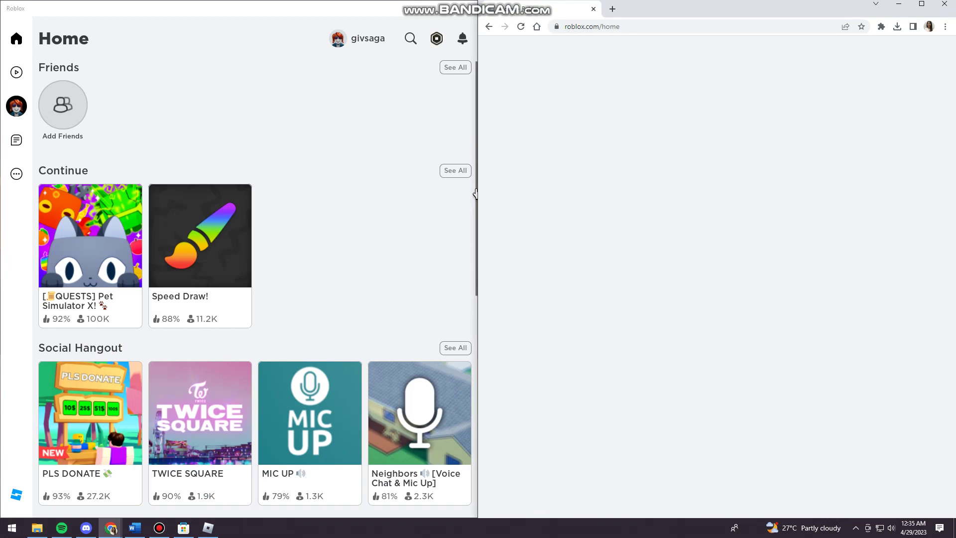